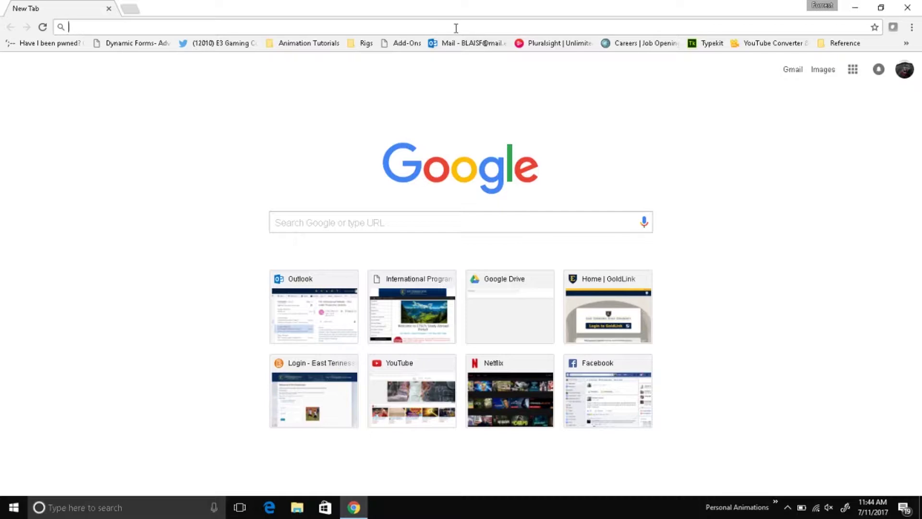
Step: Open the study abroad portal at studyabroad.etsu.edu
type("studyab")
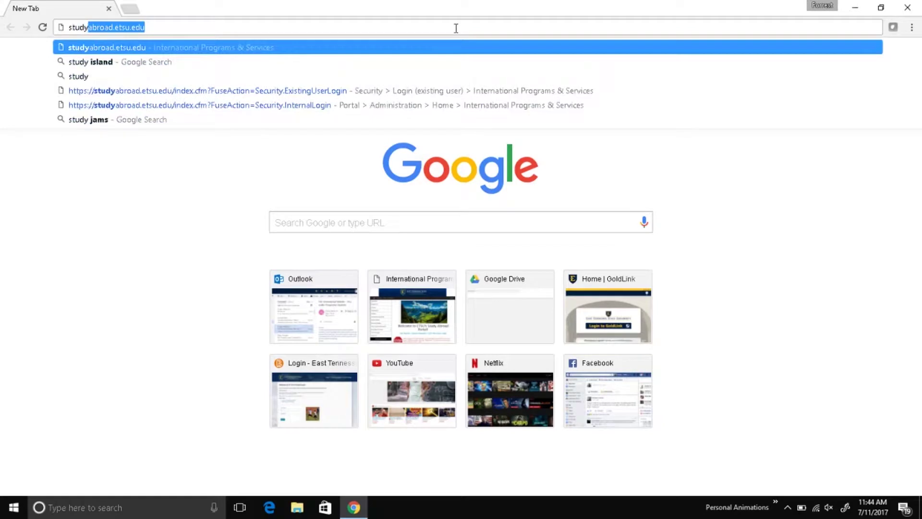
type("road.")
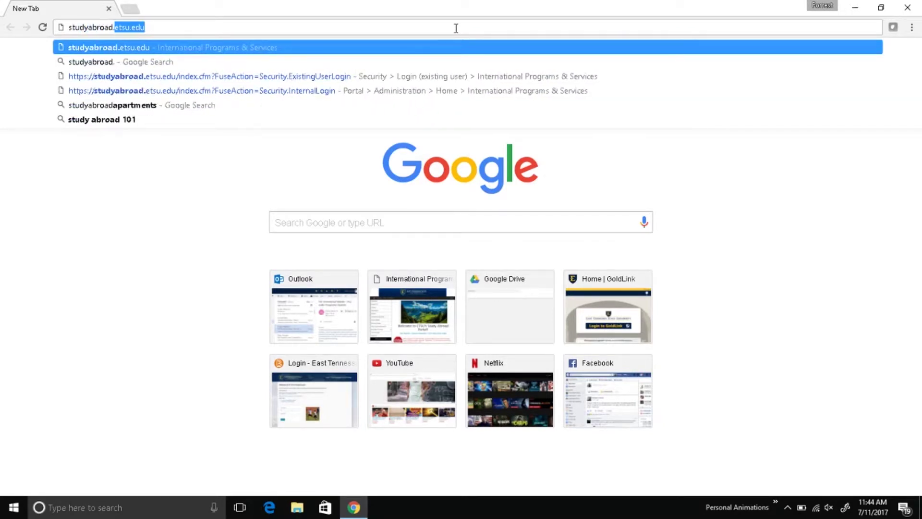
type("etsu.edu")
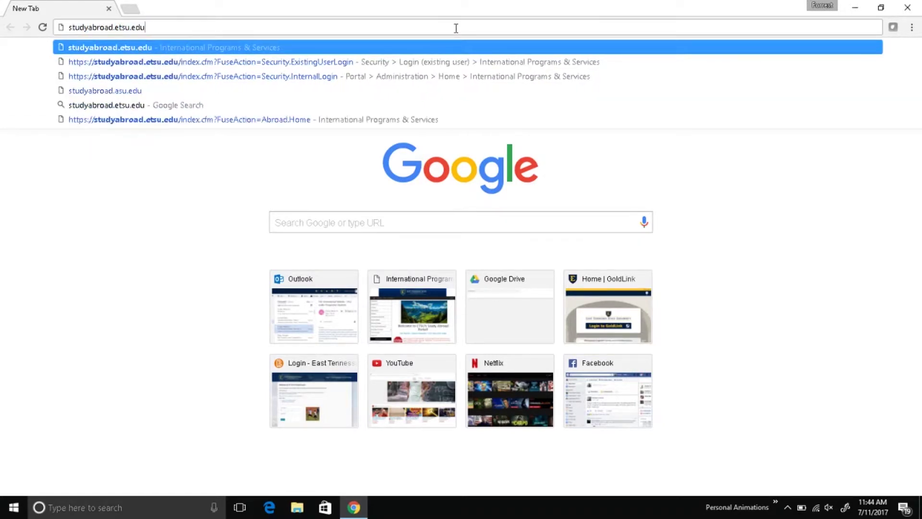
key("Return")
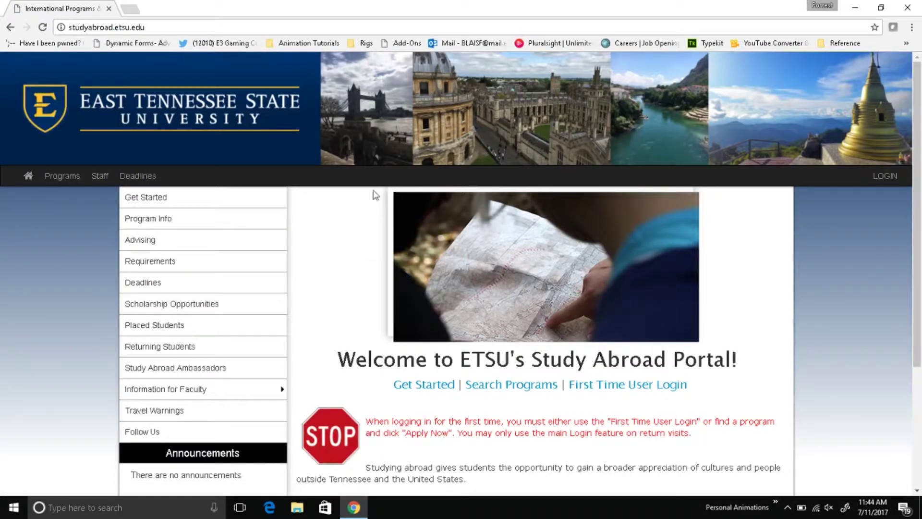
Step: Log in to the portal as an existing user with the username and account password
left_click(886, 175)
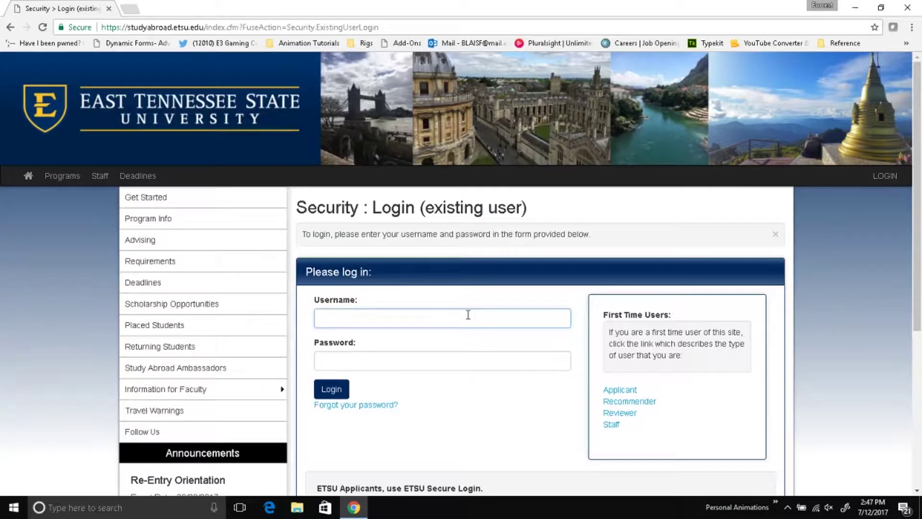
type("Username")
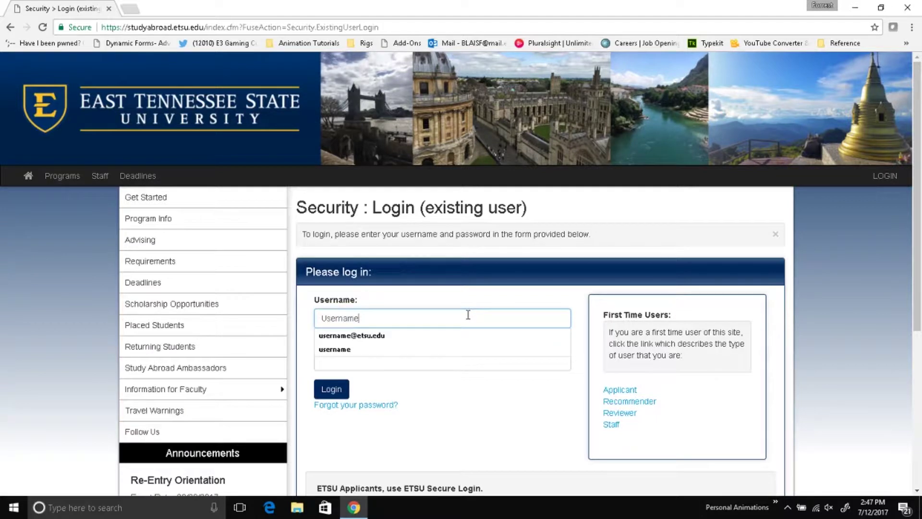
left_click(490, 363)
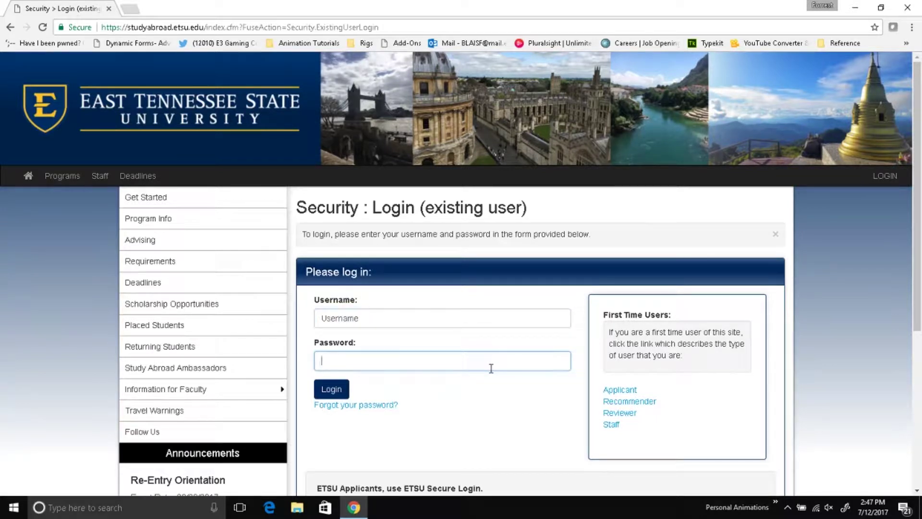
type("••••••••••••••••")
left_click(338, 392)
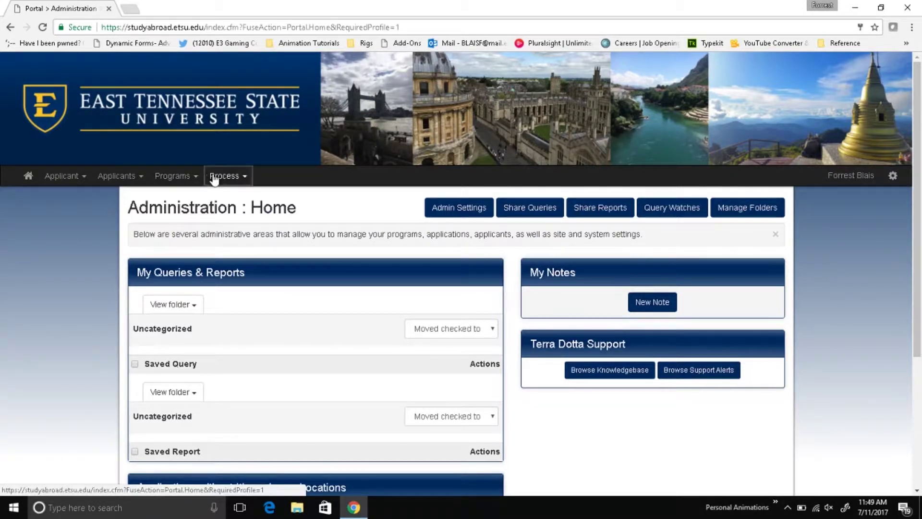
Step: Open the process Questionnaires for outgoing applicants and review the list from the Advising through the Returnee sections
left_click(221, 176)
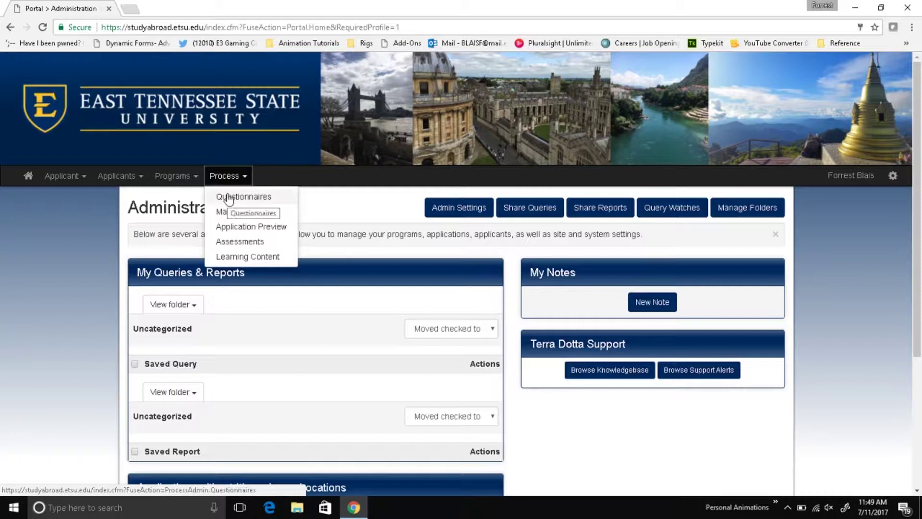
left_click(229, 198)
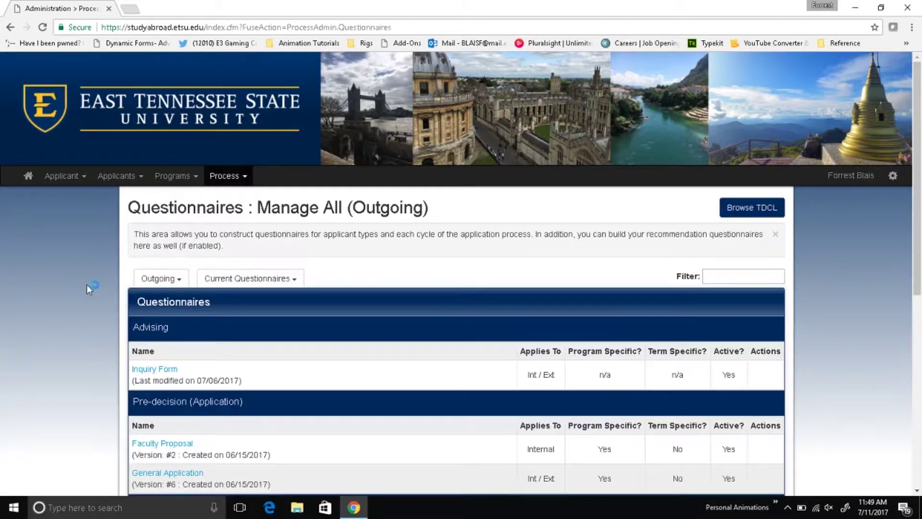
scroll(87, 283, "down", 3)
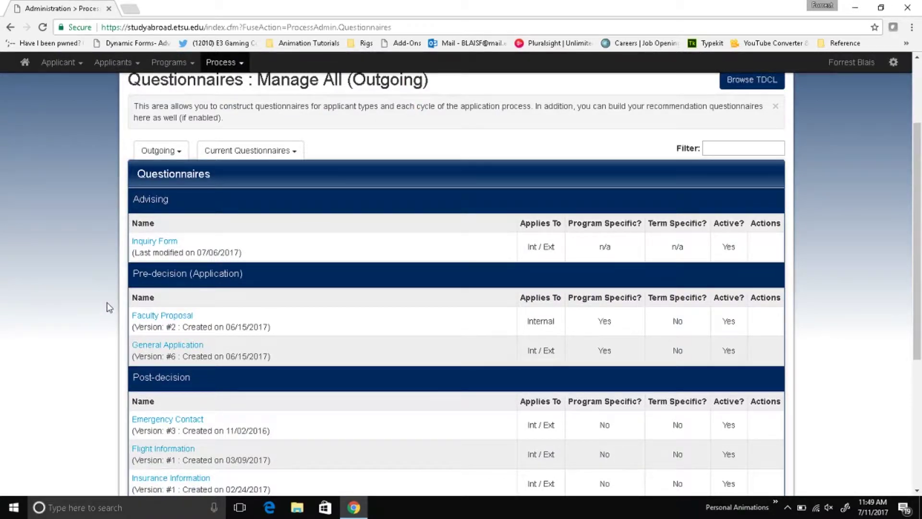
scroll(109, 307, "down", 3)
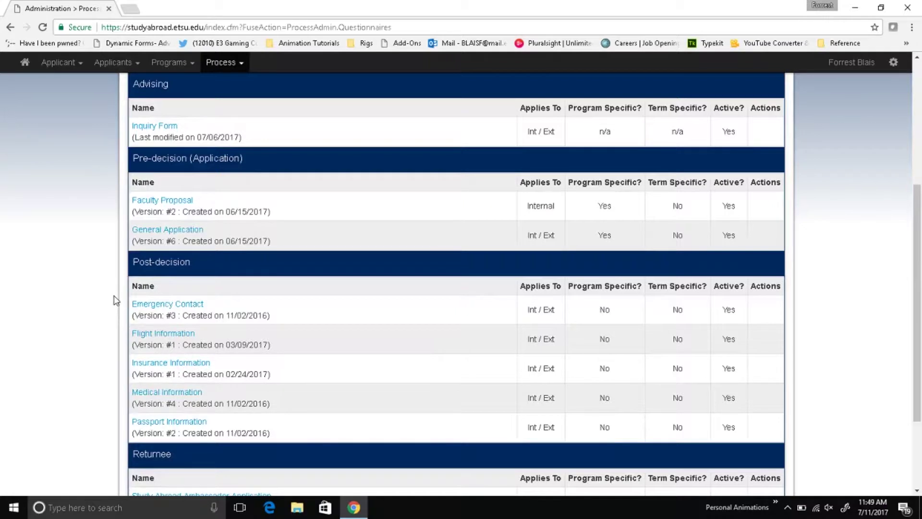
scroll(120, 295, "up", 1)
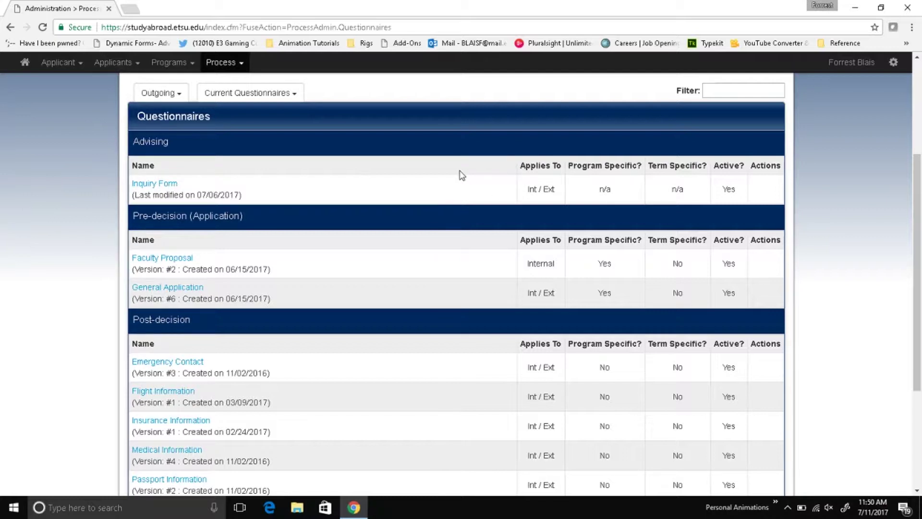
scroll(288, 192, "down", 1)
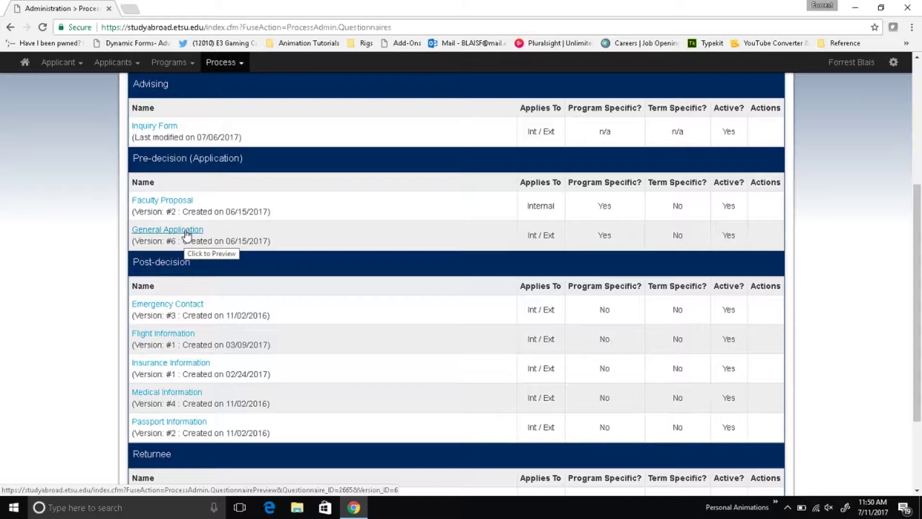
scroll(187, 234, "down", 1)
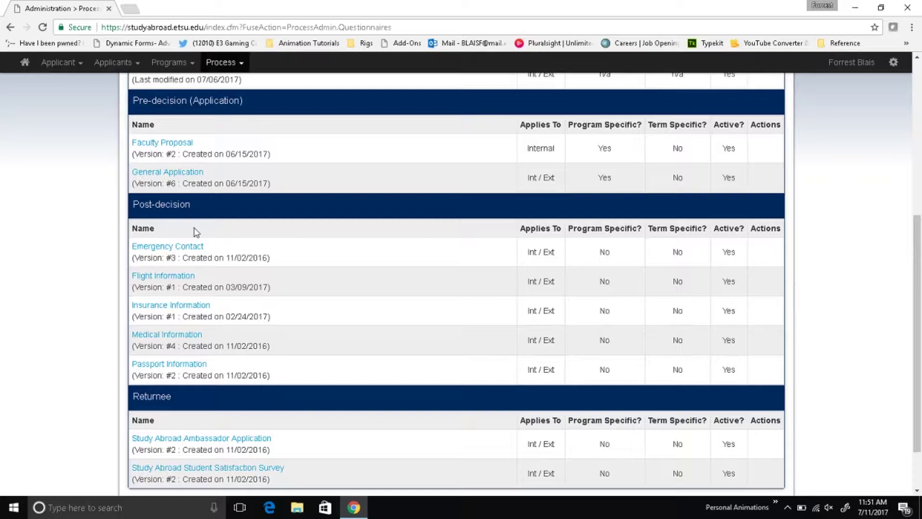
scroll(92, 246, "down", 1)
scroll(92, 246, "up", 1)
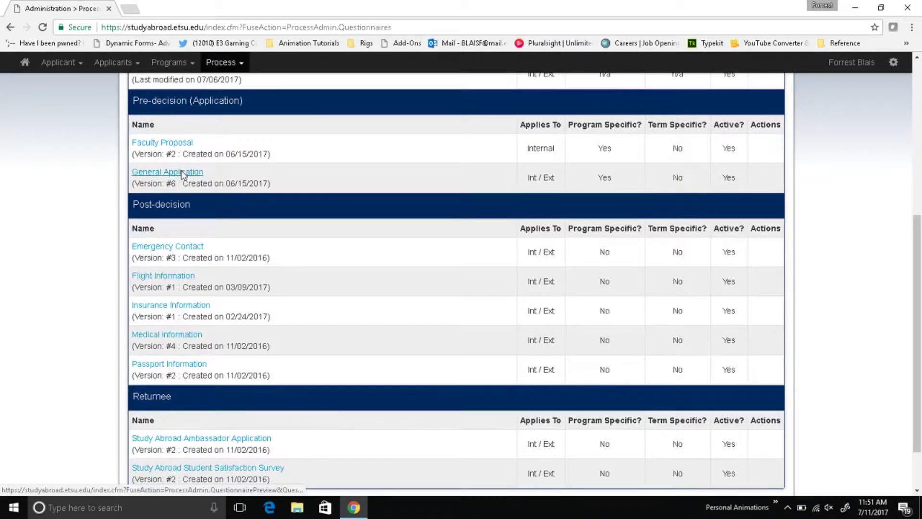
Step: Preview the General Application questionnaire through its Transcript Submission question, and close the preview
left_click(181, 171)
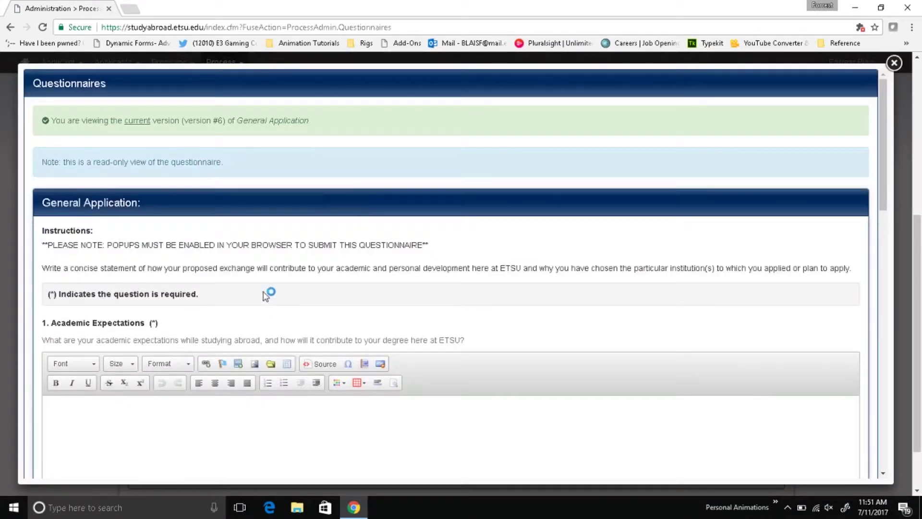
scroll(207, 280, "down", 6)
scroll(207, 283, "up", 1)
scroll(164, 170, "down", 4)
scroll(201, 249, "down", 6)
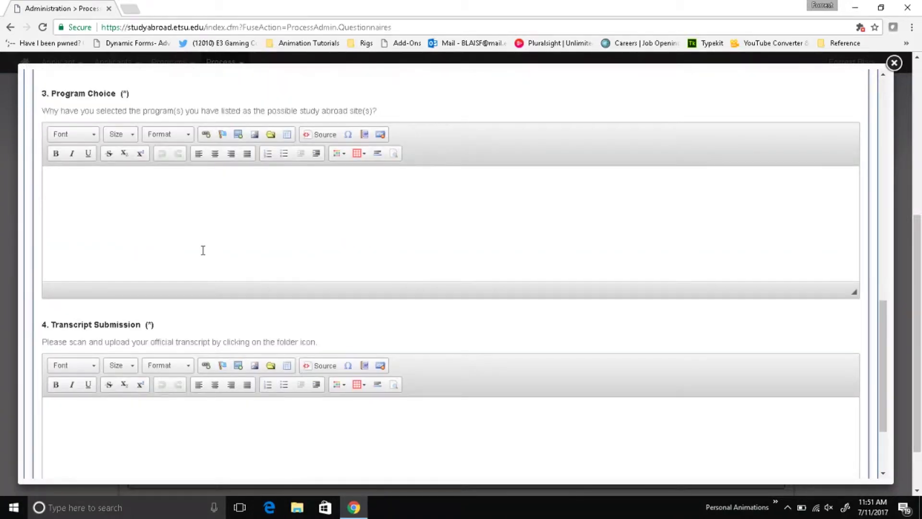
scroll(203, 250, "down", 3)
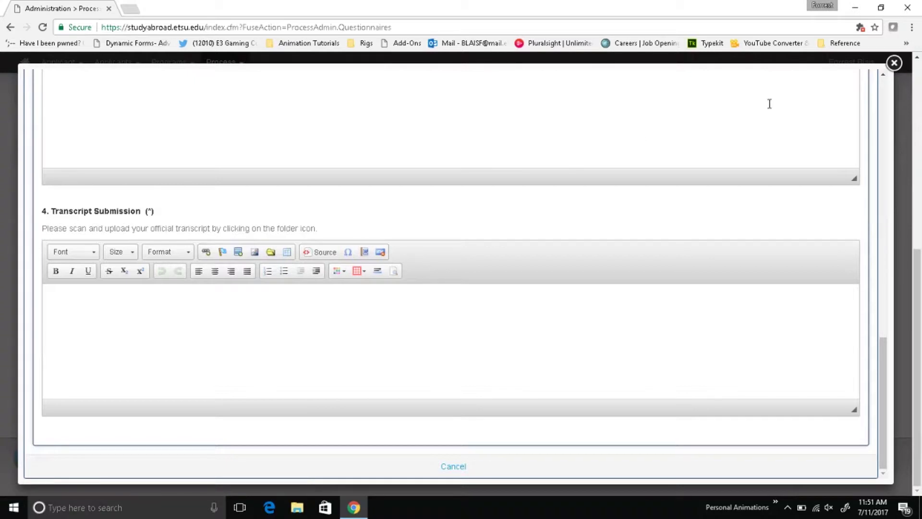
left_click(894, 63)
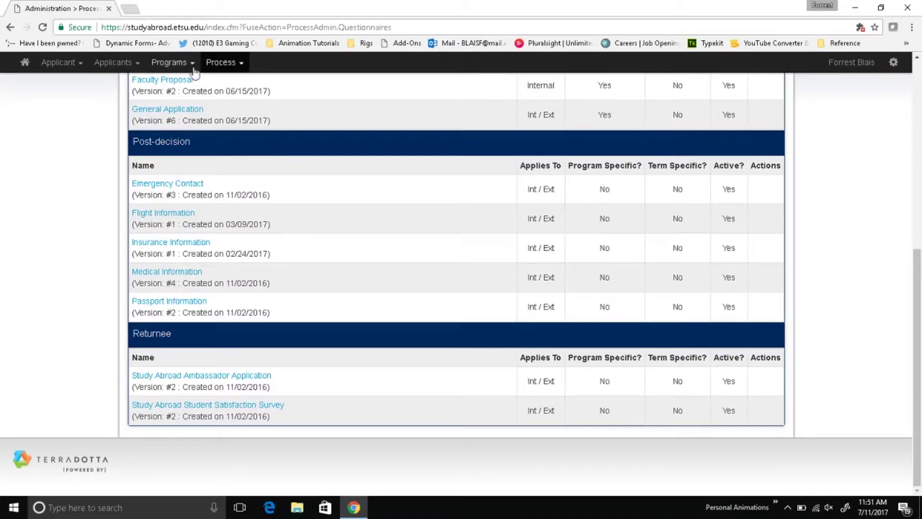
Step: Open the process Materials for outgoing applicants and review the pre-decision and post-decision lists
left_click(230, 62)
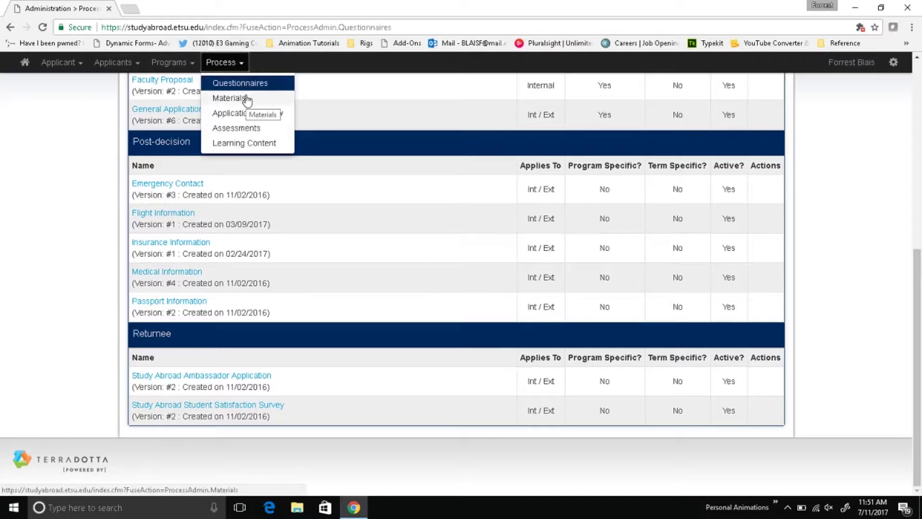
left_click(230, 98)
scroll(235, 153, "down", 3)
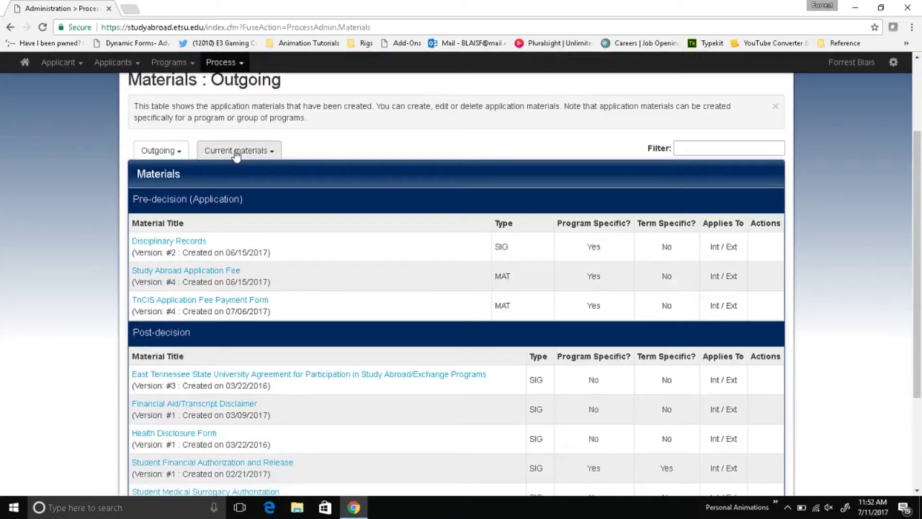
scroll(235, 153, "down", 1)
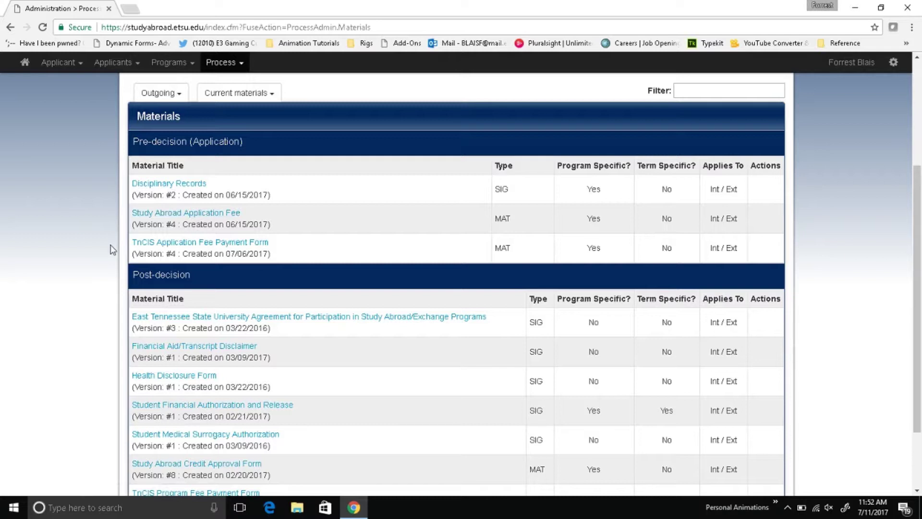
scroll(111, 250, "down", 2)
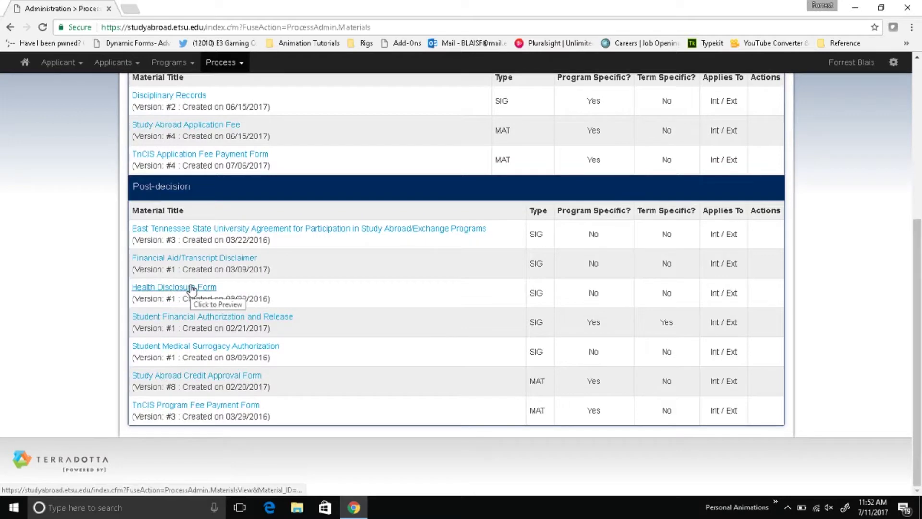
Step: Preview the East Tennessee State University Agreement for Participation in Study Abroad/Exchange Programs, read it through, and return to the materials list
left_click(264, 229)
scroll(267, 235, "down", 5)
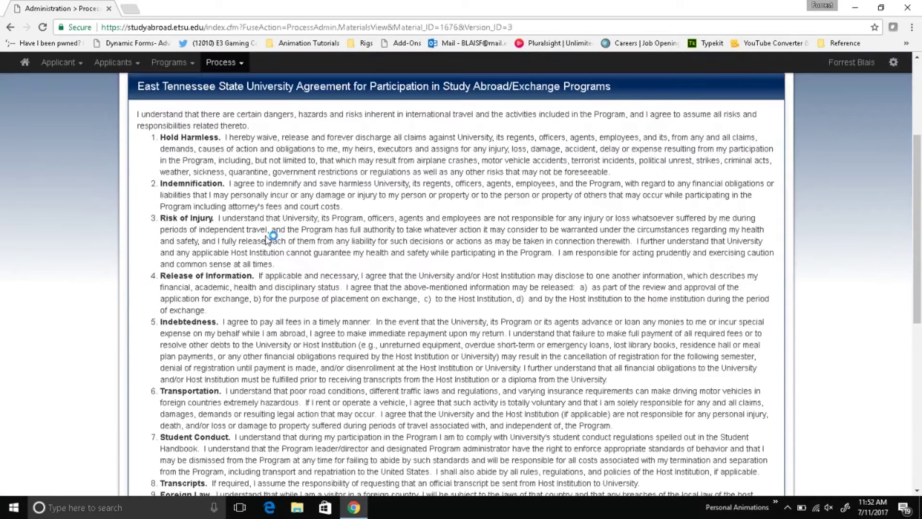
scroll(268, 240, "down", 2)
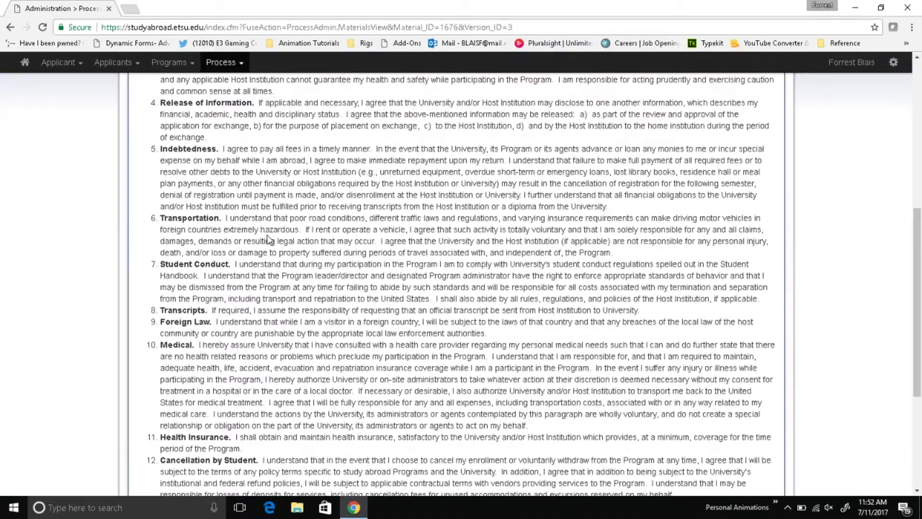
scroll(268, 237, "down", 4)
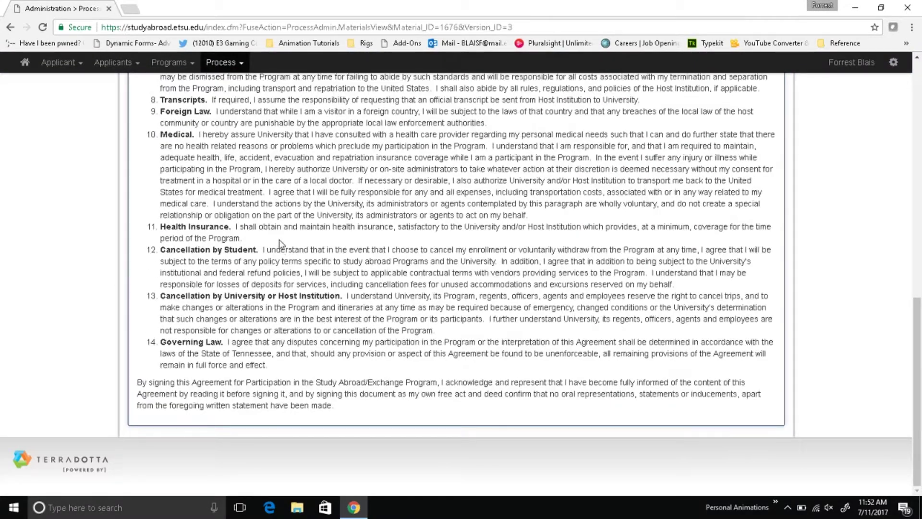
scroll(276, 288, "up", 7)
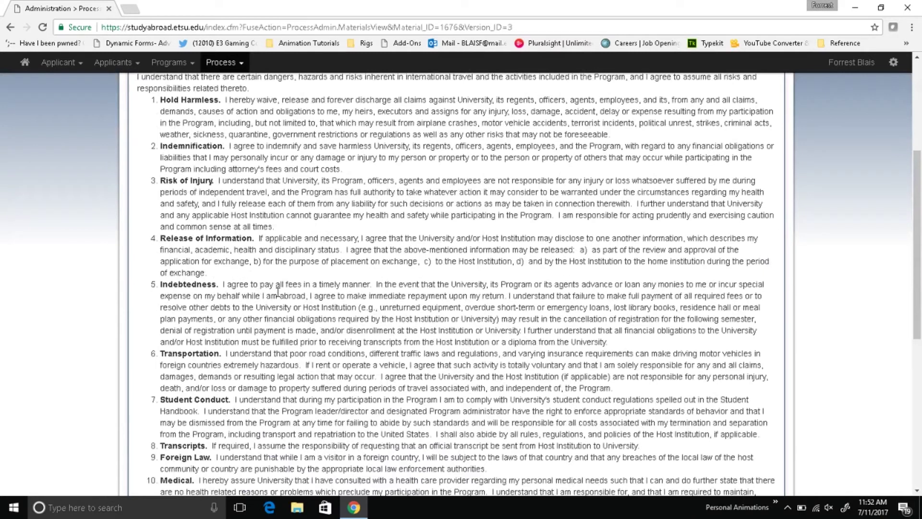
scroll(278, 290, "up", 4)
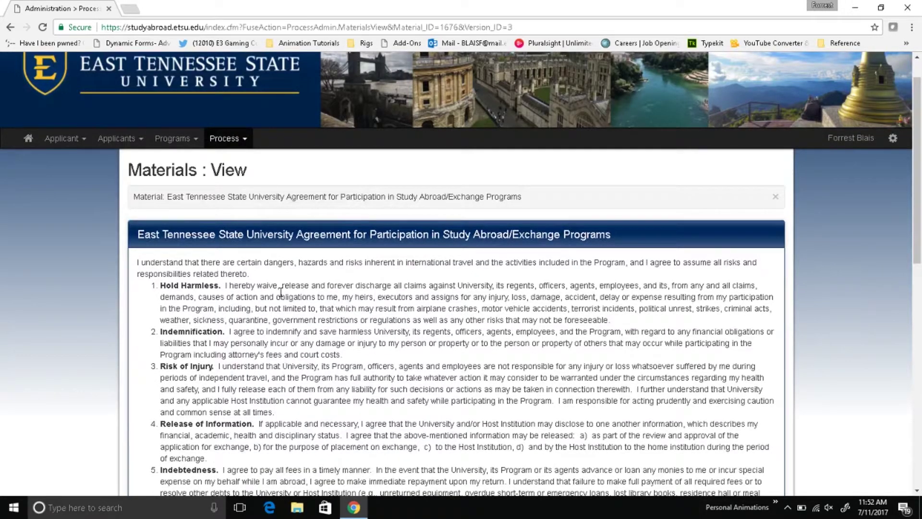
left_click(10, 27)
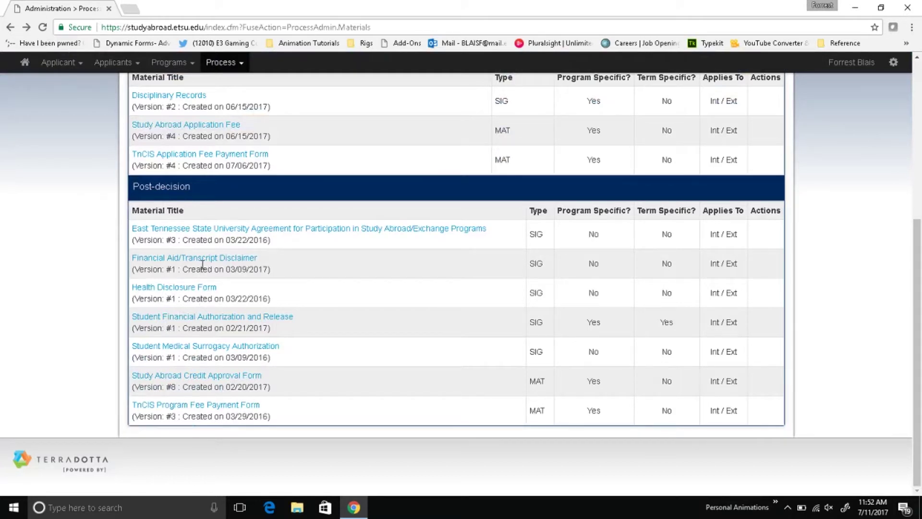
Step: Open the process Learning Content page and open the TDCL browser from it in a new tab
scroll(202, 267, "up", 1)
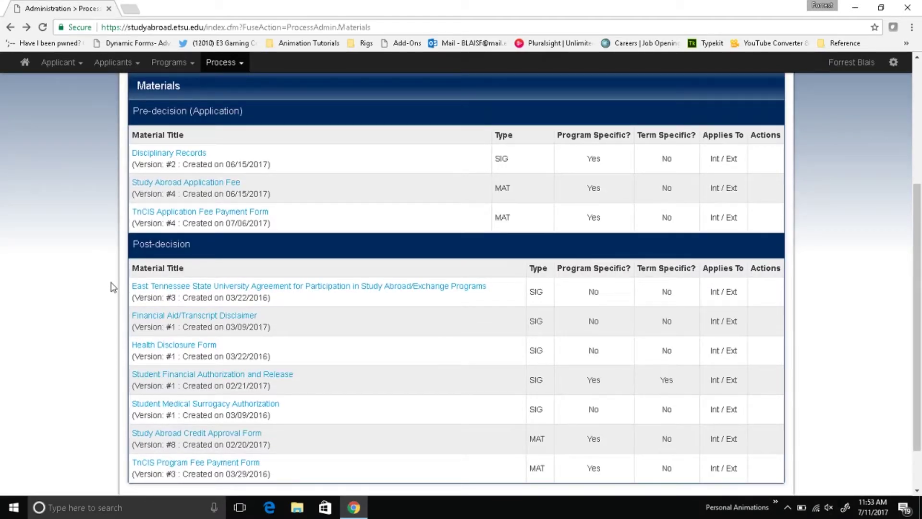
scroll(111, 286, "up", 1)
scroll(128, 286, "up", 2)
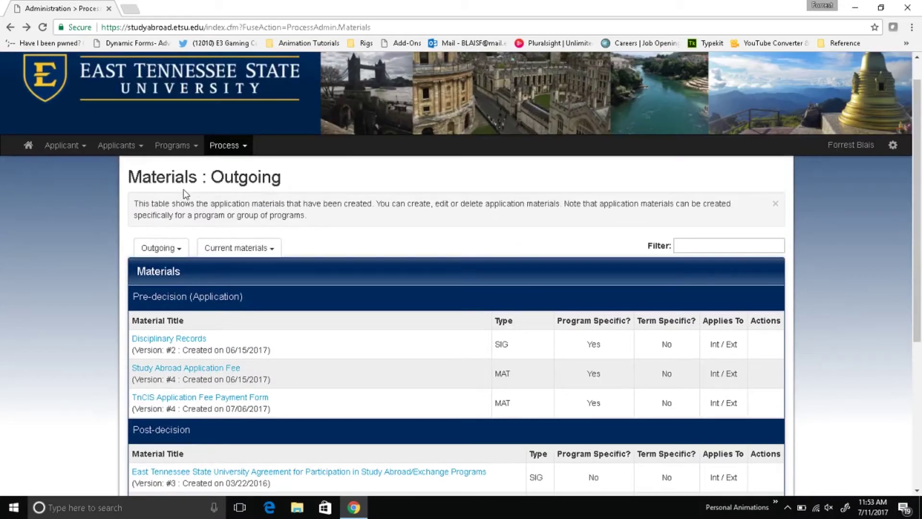
left_click(243, 147)
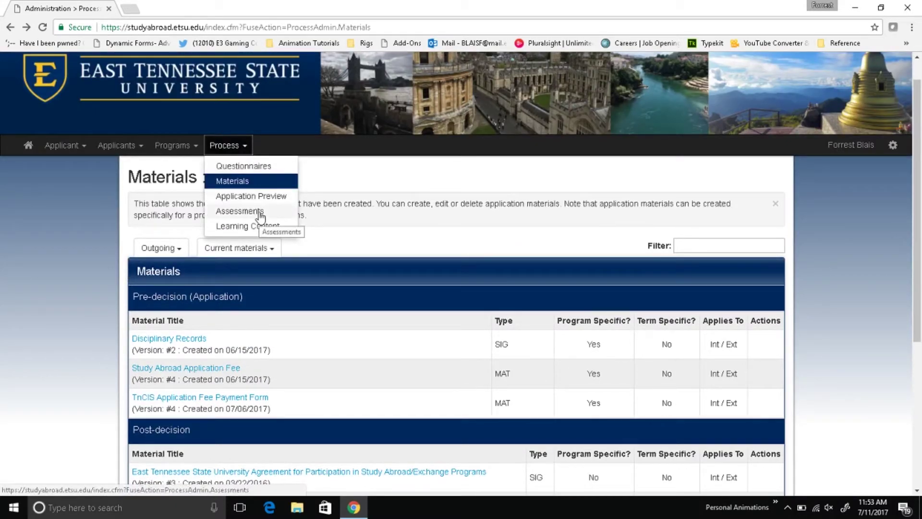
left_click(262, 232)
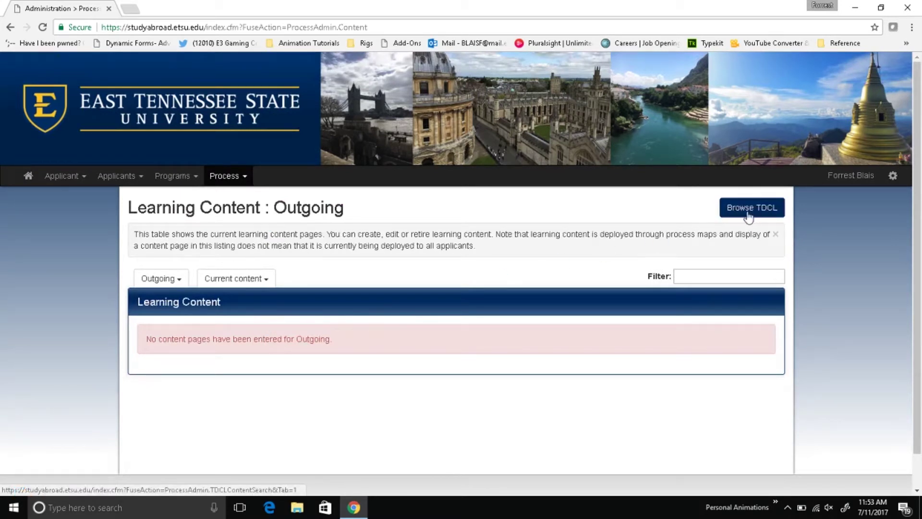
middle_click(752, 209)
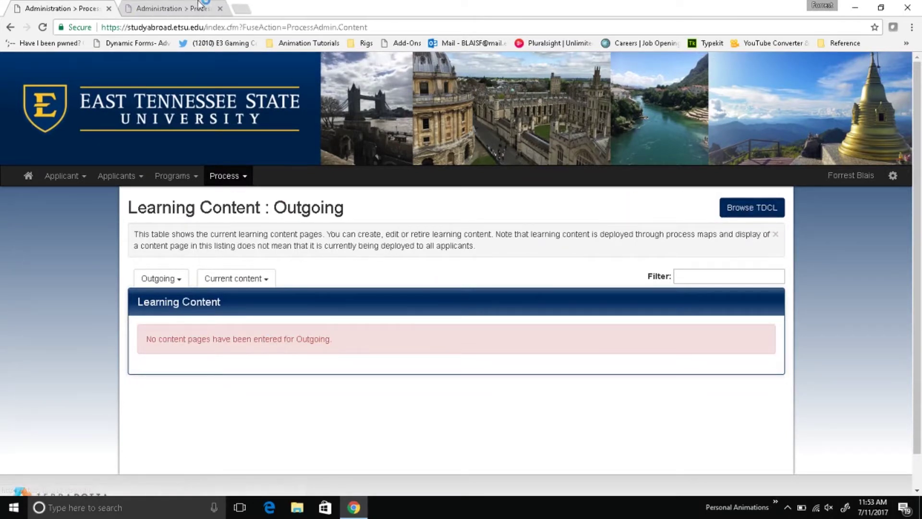
Step: Search the TDCL for learning content without any filters and look through the result titles and descriptions
left_click(198, 6)
scroll(243, 321, "down", 3)
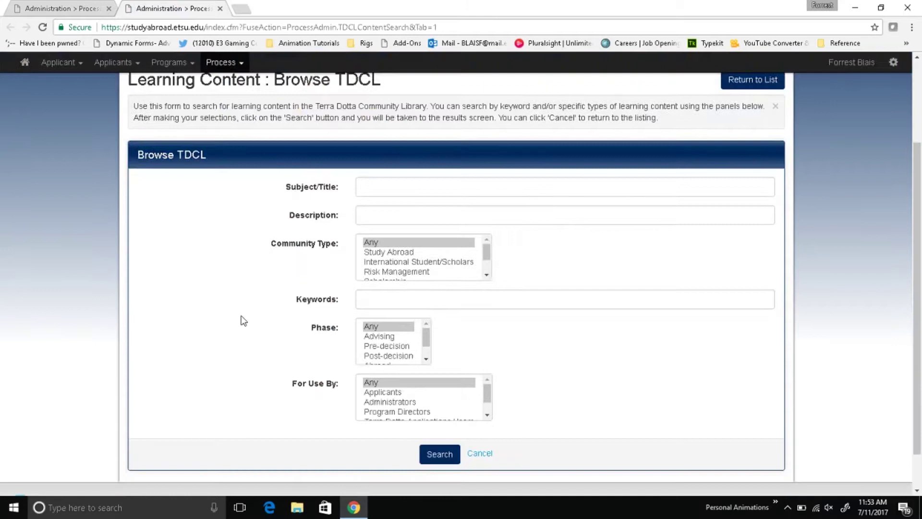
left_click(439, 454)
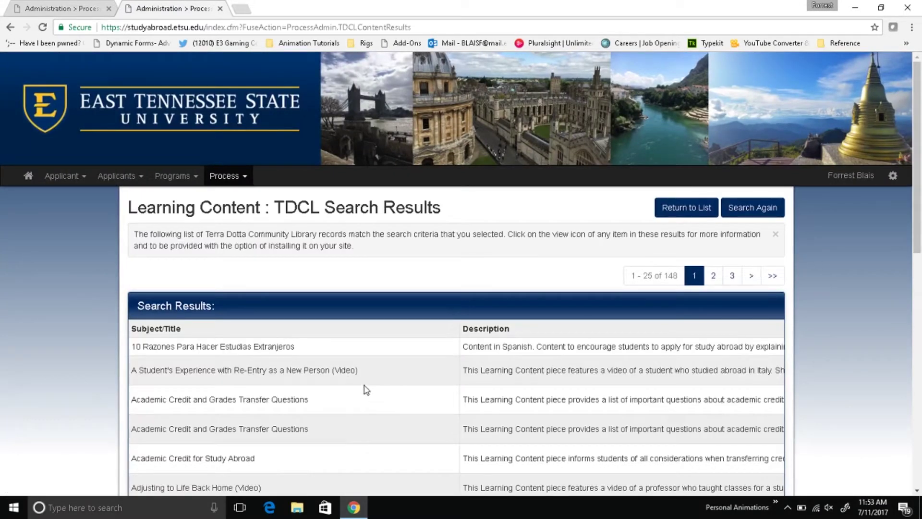
scroll(367, 390, "down", 4)
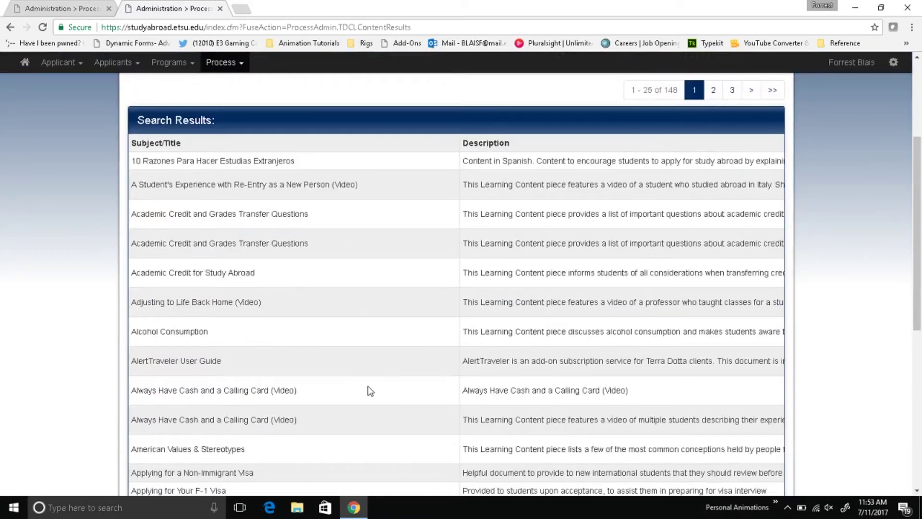
scroll(327, 390, "down", 5)
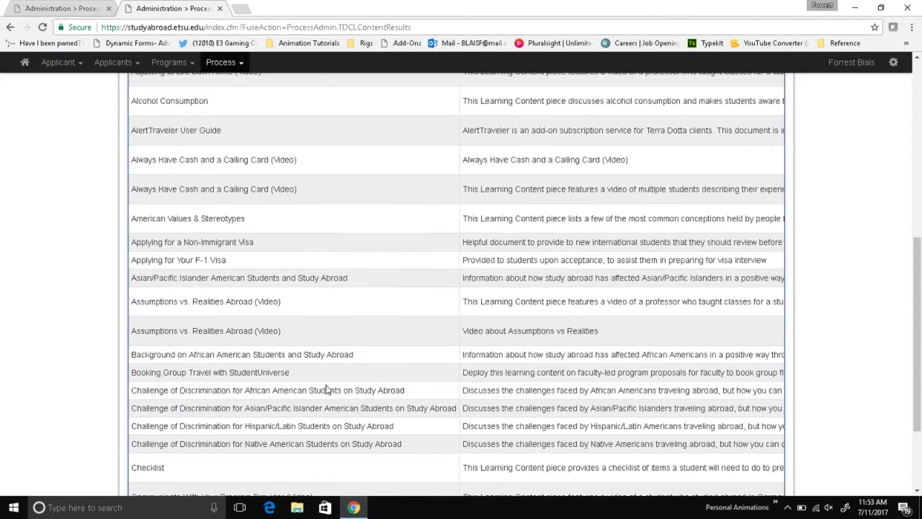
Step: Bring the Community Type, Phase and Actions columns of the learning content results into view and review them
scroll(327, 390, "down", 1)
left_click_drag(267, 485, 765, 465)
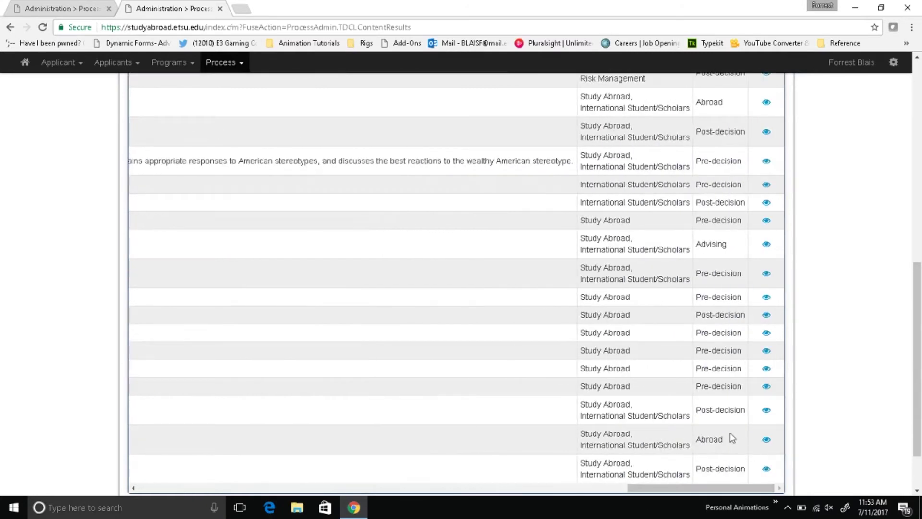
scroll(709, 384, "up", 6)
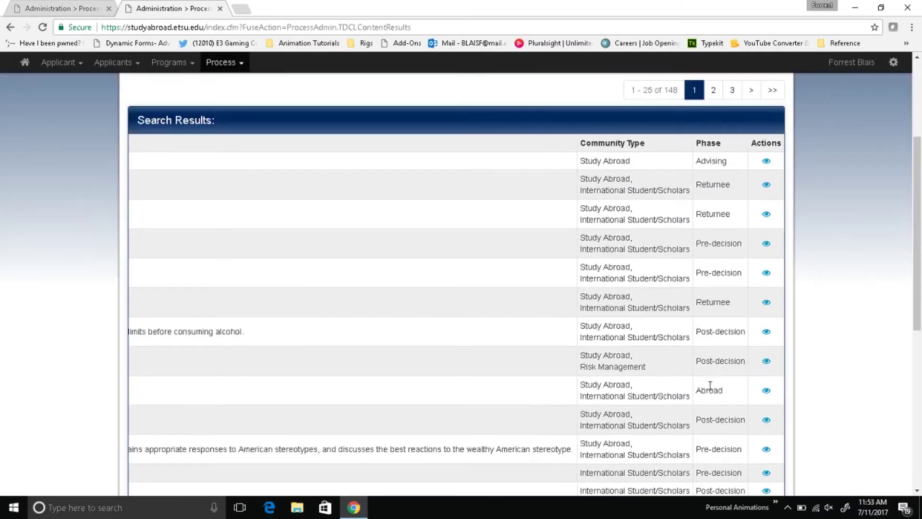
scroll(709, 438, "down", 6)
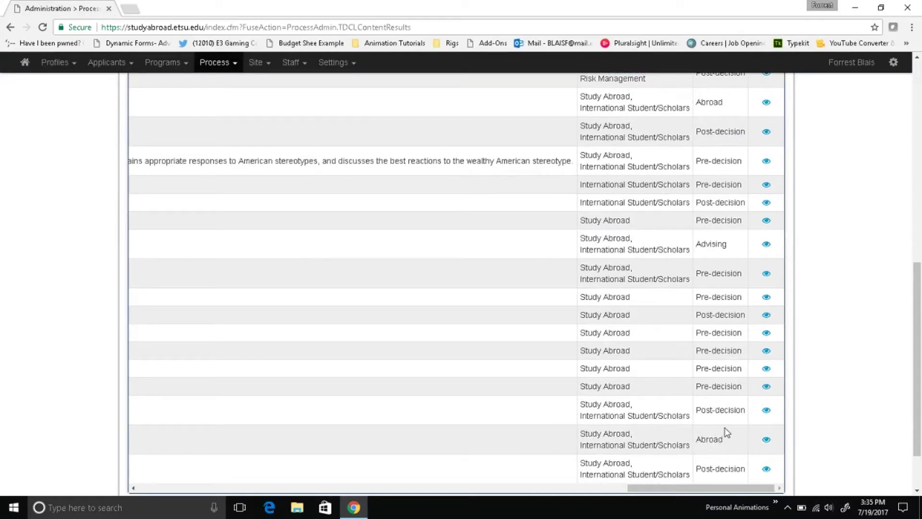
Step: View the Communicate With Your Program Provider (Video) details, preview its content, and cancel without installing it
left_click(765, 441)
scroll(383, 343, "down", 3)
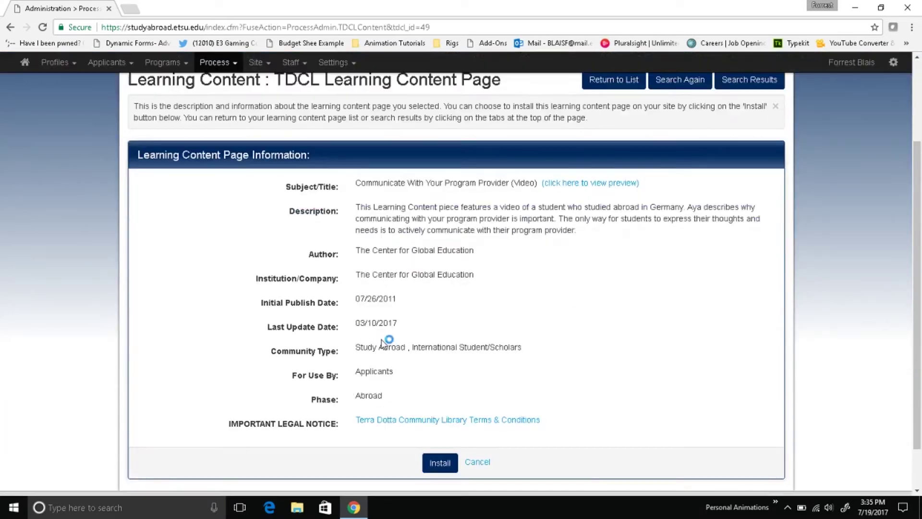
left_click(583, 184)
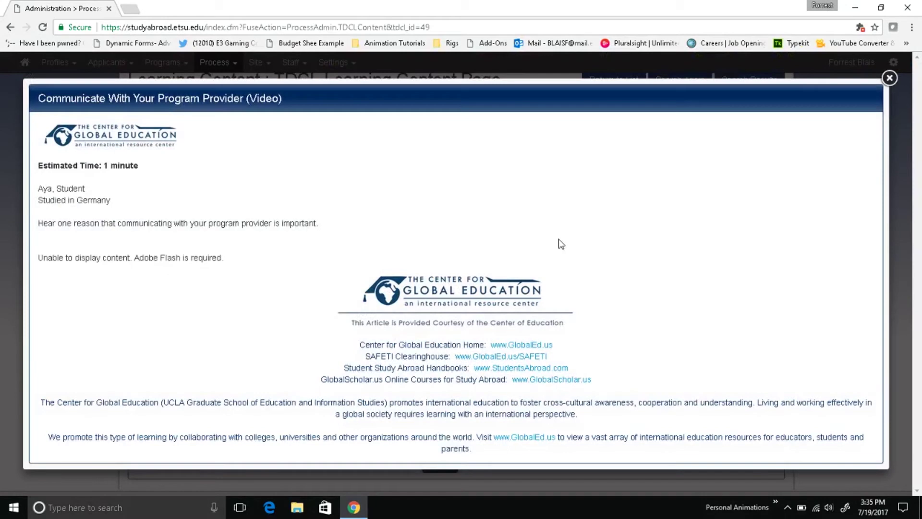
left_click(889, 78)
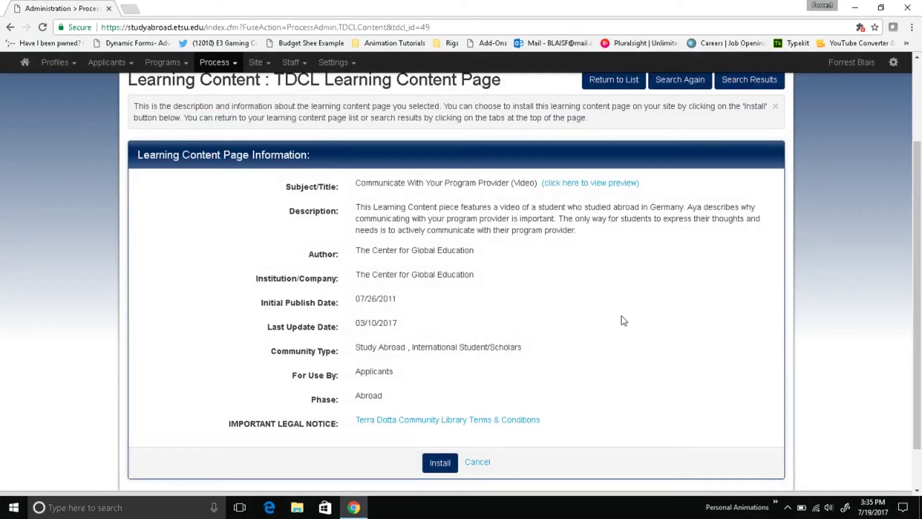
left_click(476, 462)
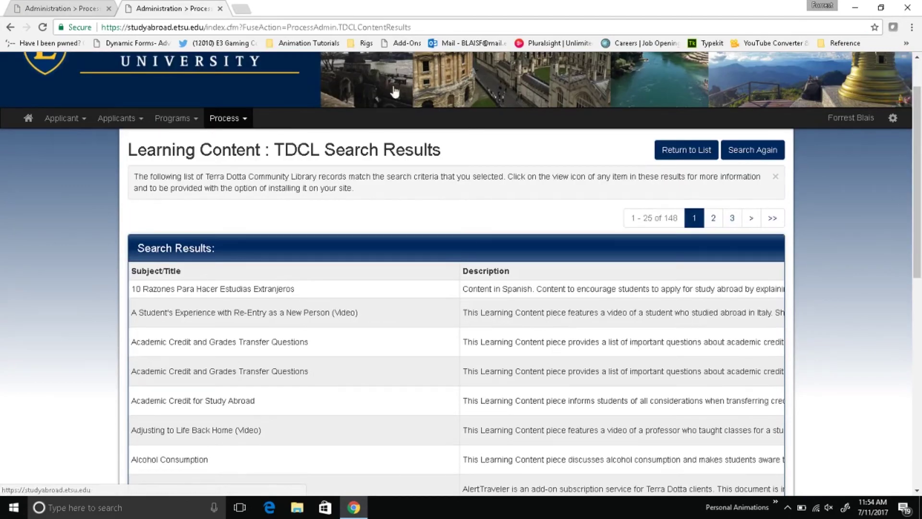
Step: Open the process Assessments page for outgoing applicants and open its TDCL browser in a new tab
left_click(226, 118)
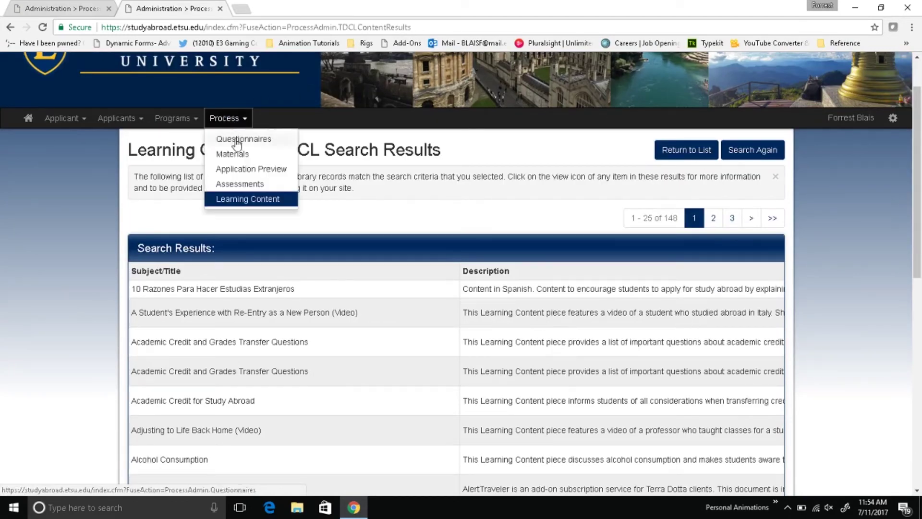
left_click(238, 184)
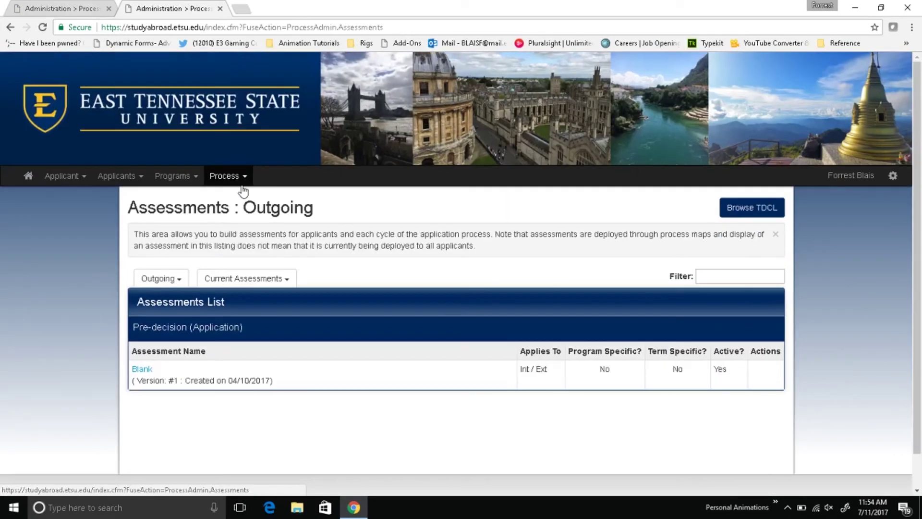
left_click(761, 208)
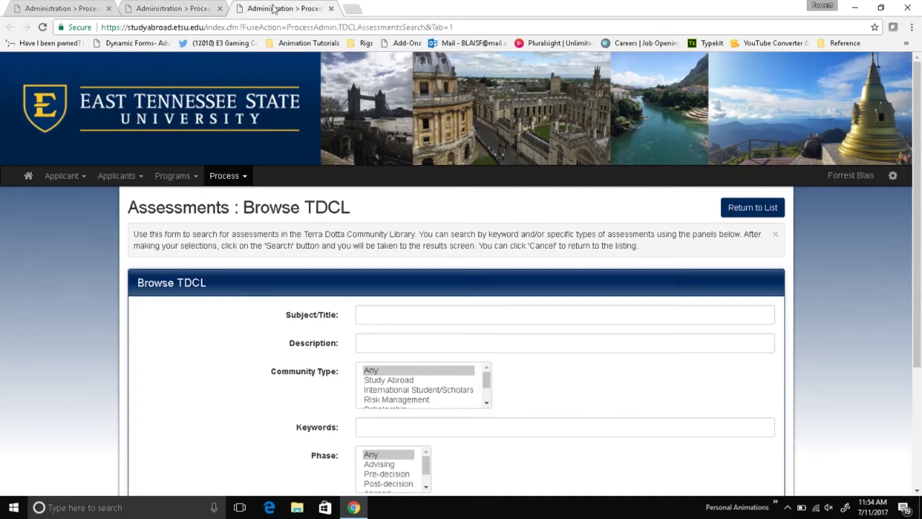
Step: Search the TDCL for assessments without any filters and review the listed quizzes, descriptions and phases
scroll(227, 271, "down", 4)
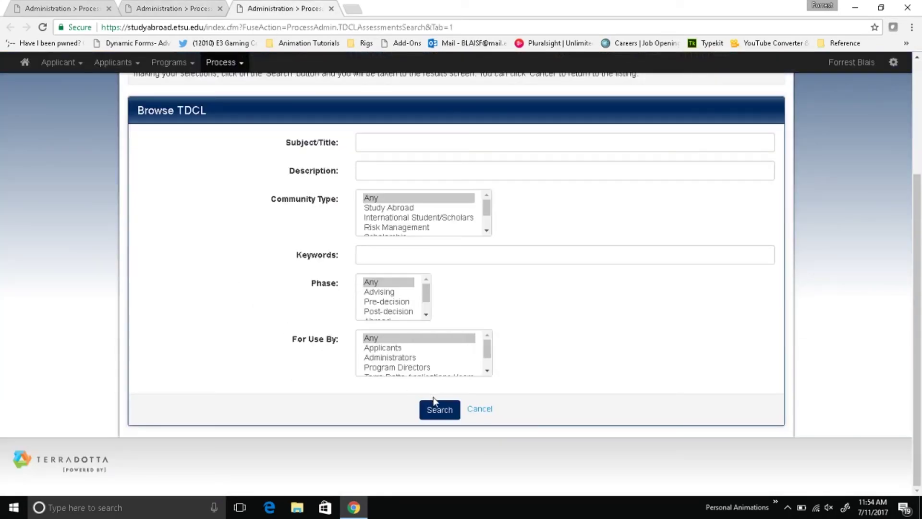
left_click(438, 410)
scroll(350, 372, "down", 5)
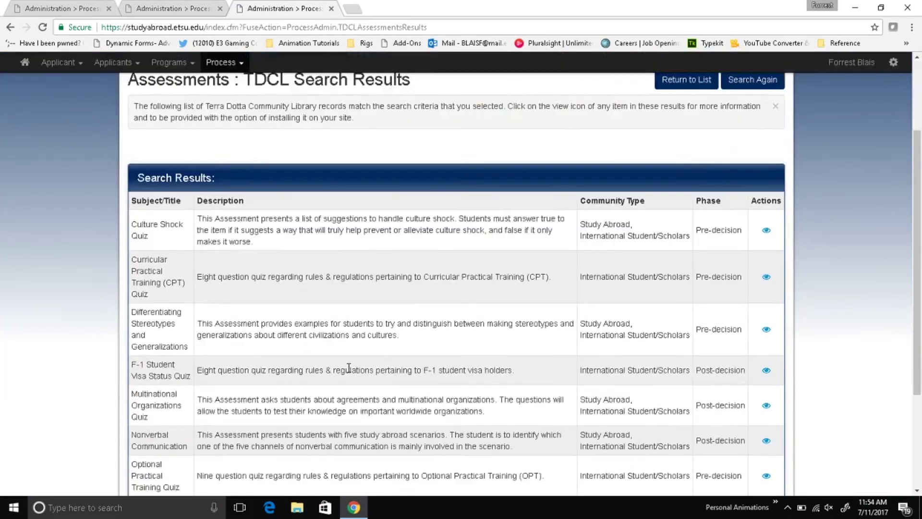
scroll(415, 366, "up", 1)
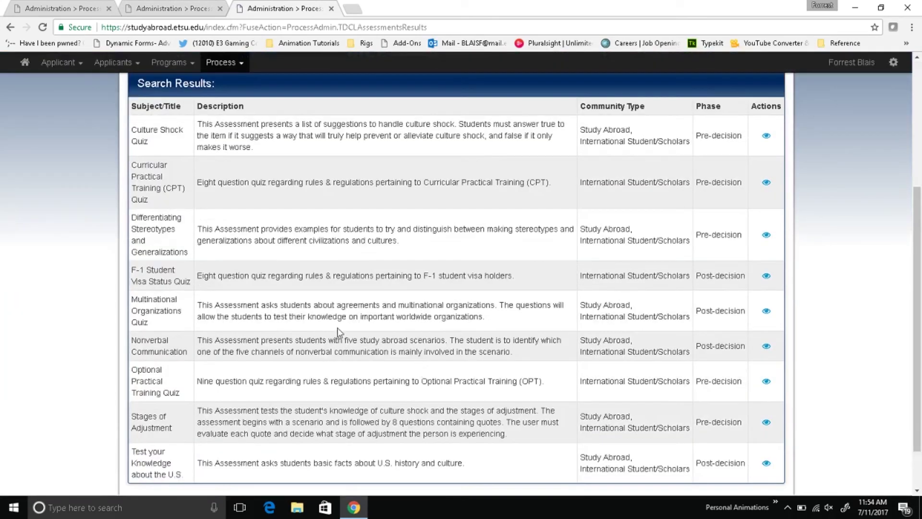
scroll(305, 279, "down", 1)
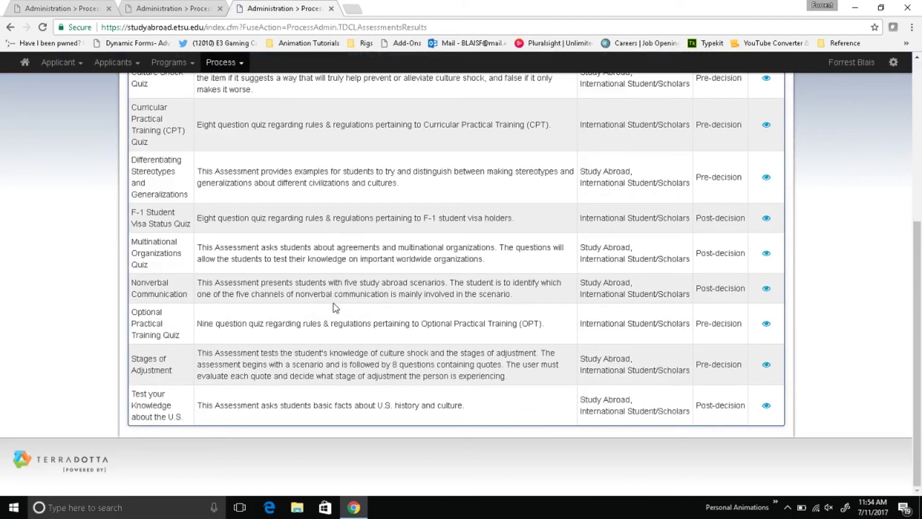
scroll(334, 307, "up", 1)
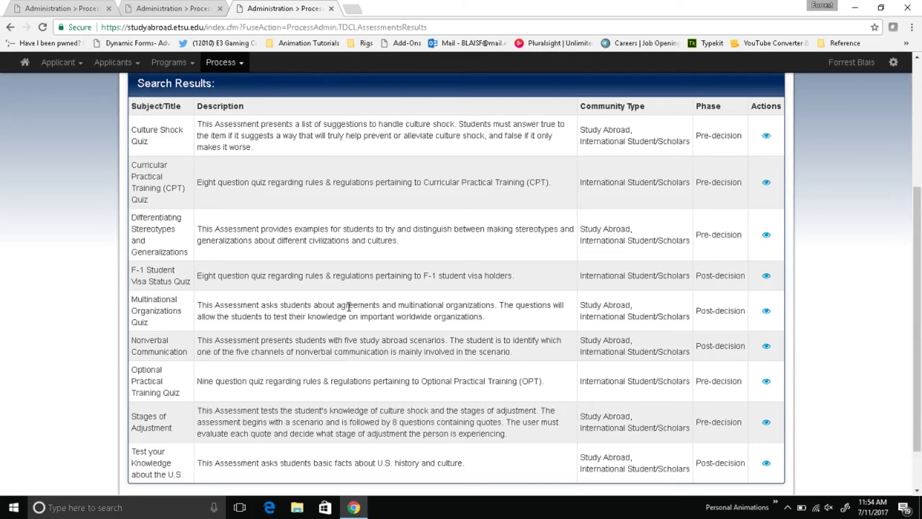
Step: Return to the process Materials for outgoing applicants and view the pre-decision and post-decision lists
scroll(344, 291, "up", 1)
left_click(231, 62)
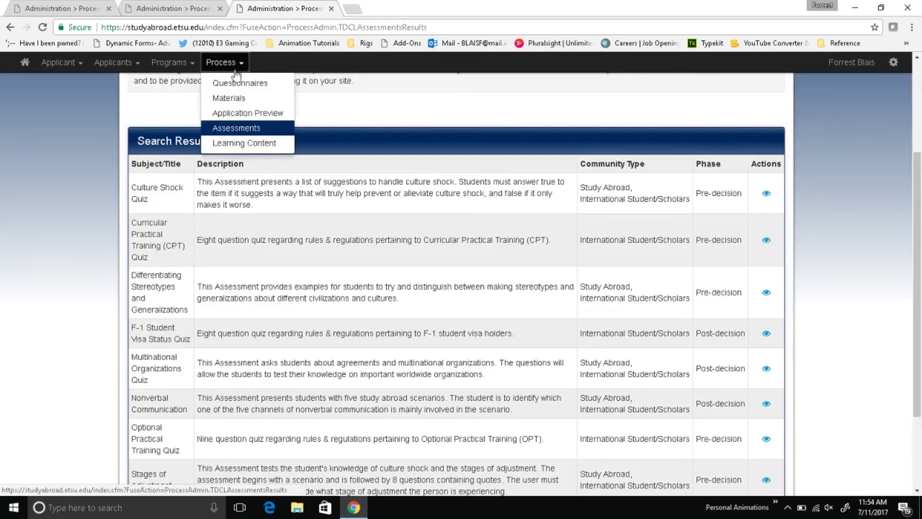
left_click(236, 98)
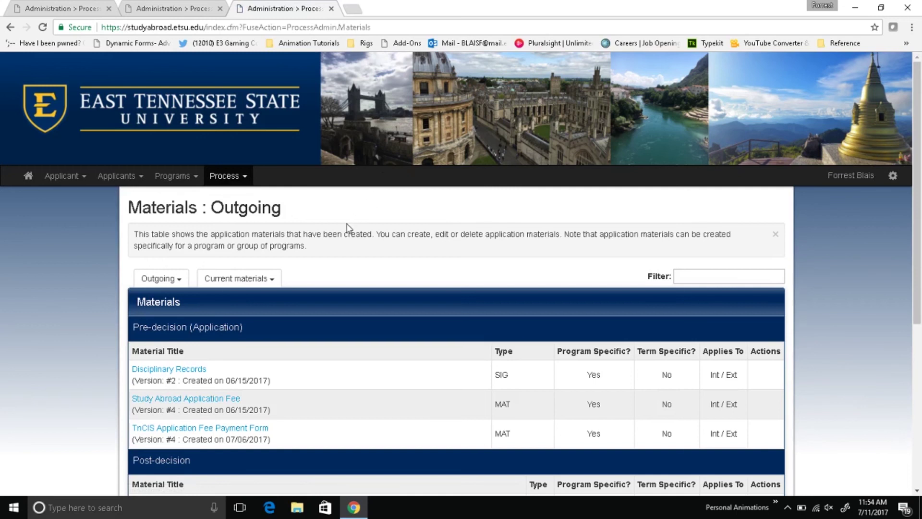
scroll(347, 224, "down", 1)
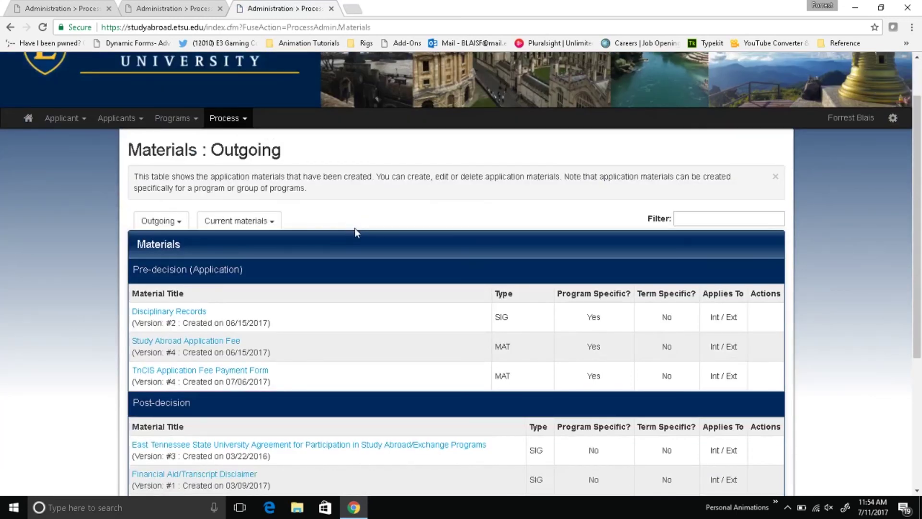